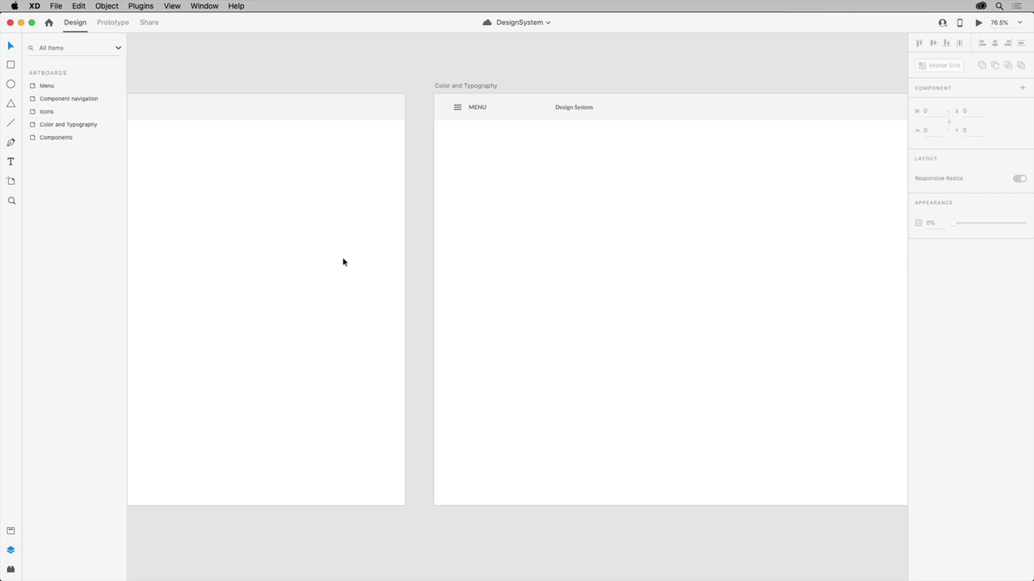
- Add the text 'Typography' at the top of the Color and Typography artboard
{"action": "left_click", "coordinate": [11, 162]}
{"action": "left_click", "coordinate": [486, 289]}
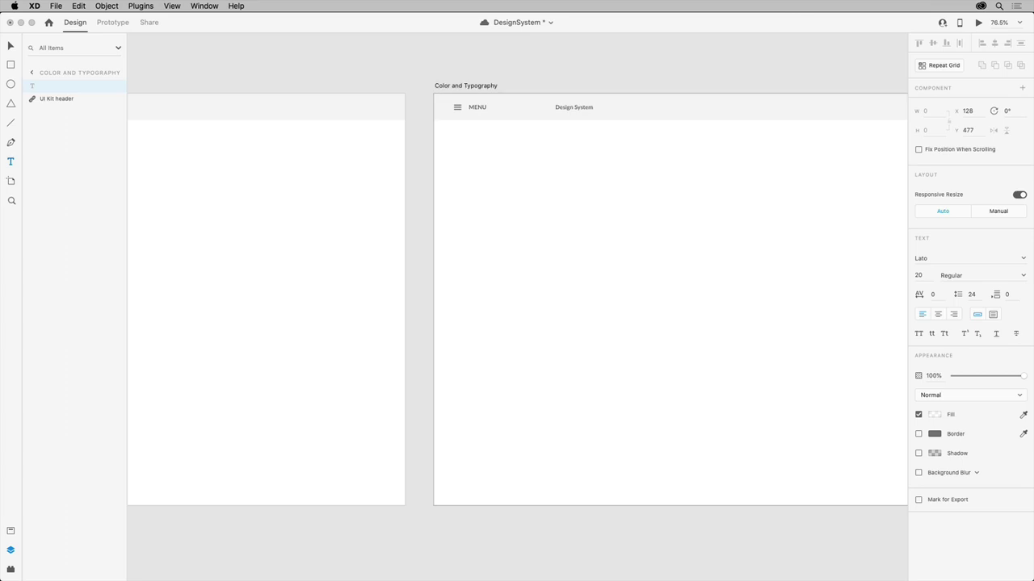
{"action": "type", "text": "Typography"}
{"action": "key", "text": "Escape"}
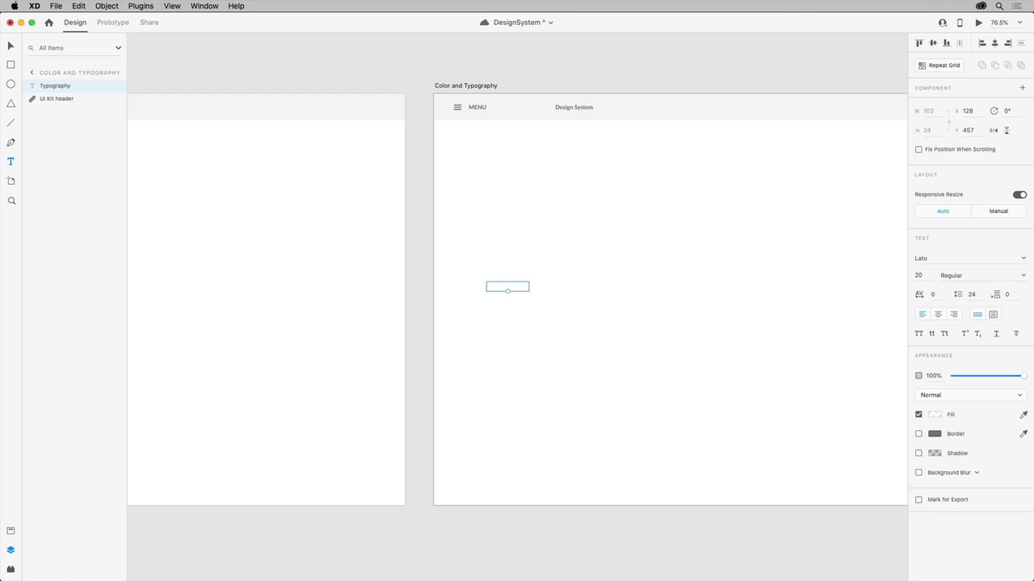
- Give the Typography heading a near-black fill at 100% opacity, Heavy weight, and 34 pt size
{"action": "left_click", "coordinate": [939, 415]}
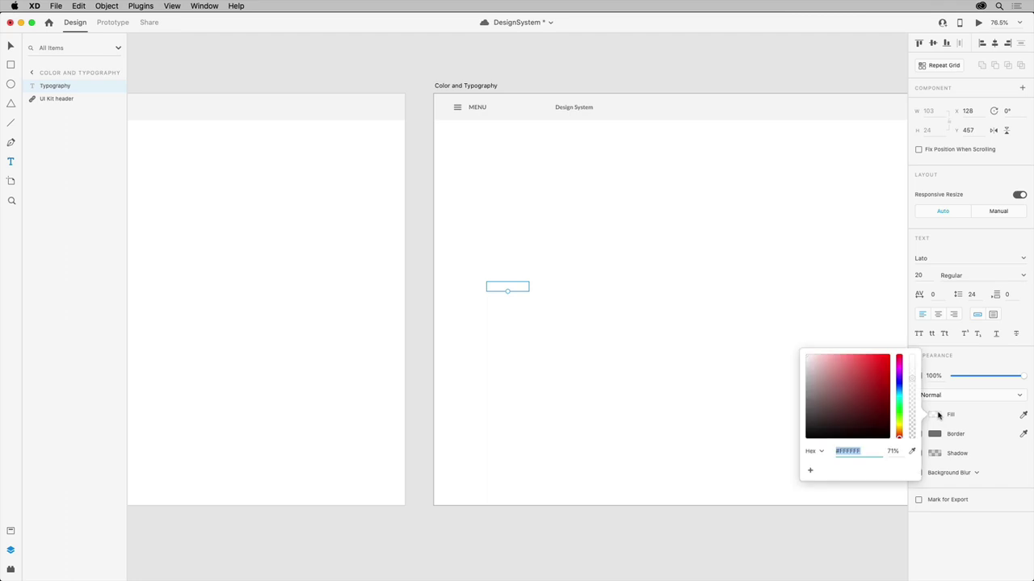
{"action": "left_click_drag", "start_coordinate": [843, 394], "coordinate": [803, 431]}
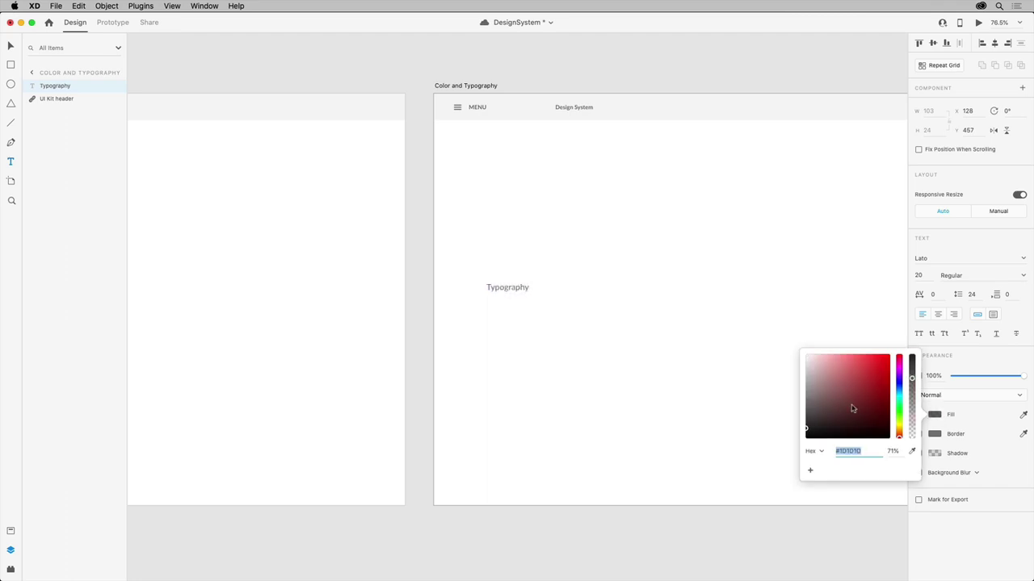
{"action": "left_click_drag", "start_coordinate": [912, 377], "coordinate": [911, 357]}
{"action": "left_click", "coordinate": [1022, 277]}
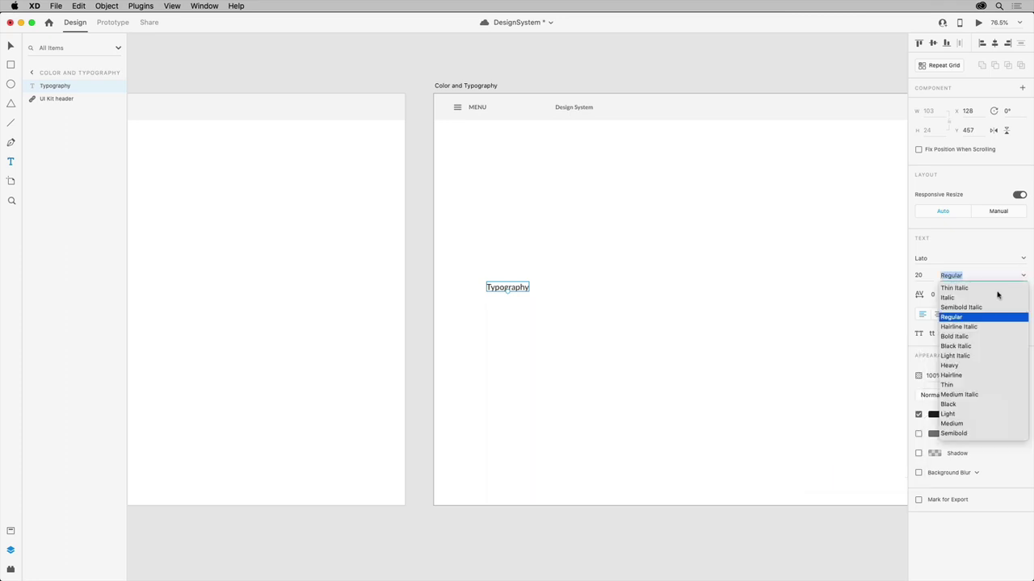
{"action": "left_click", "coordinate": [950, 365]}
{"action": "left_click", "coordinate": [924, 274]}
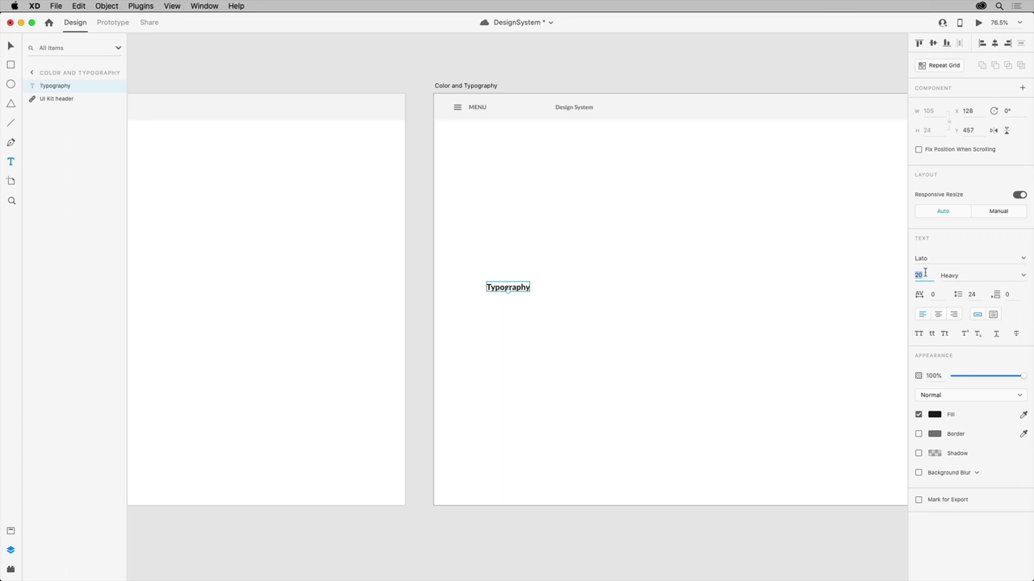
{"action": "type", "text": "34"}
{"action": "key", "text": "Return"}
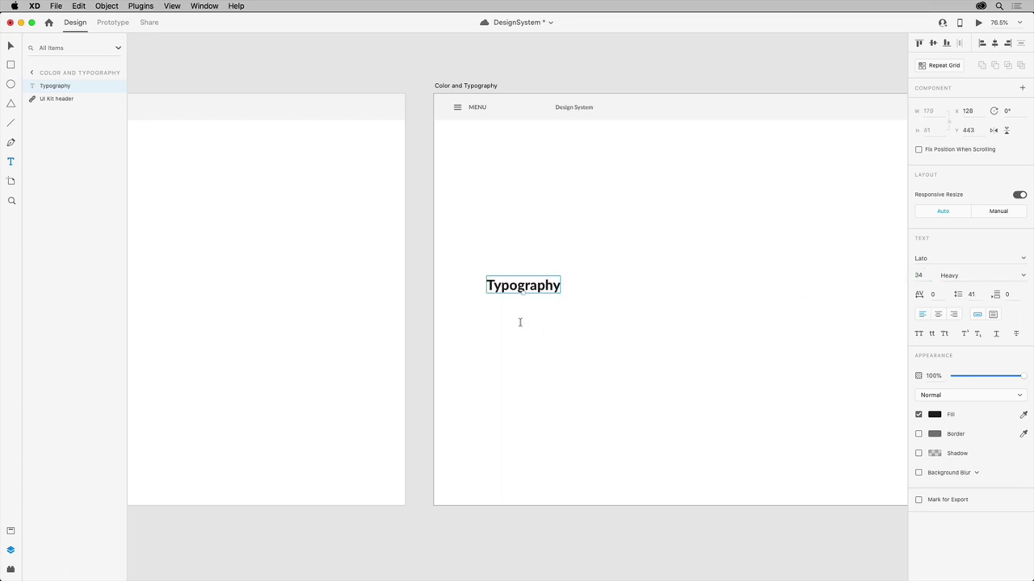
- Draw a text area below the heading and paste in the body paragraph about Lato
{"action": "left_click_drag", "start_coordinate": [486, 303], "coordinate": [850, 378]}
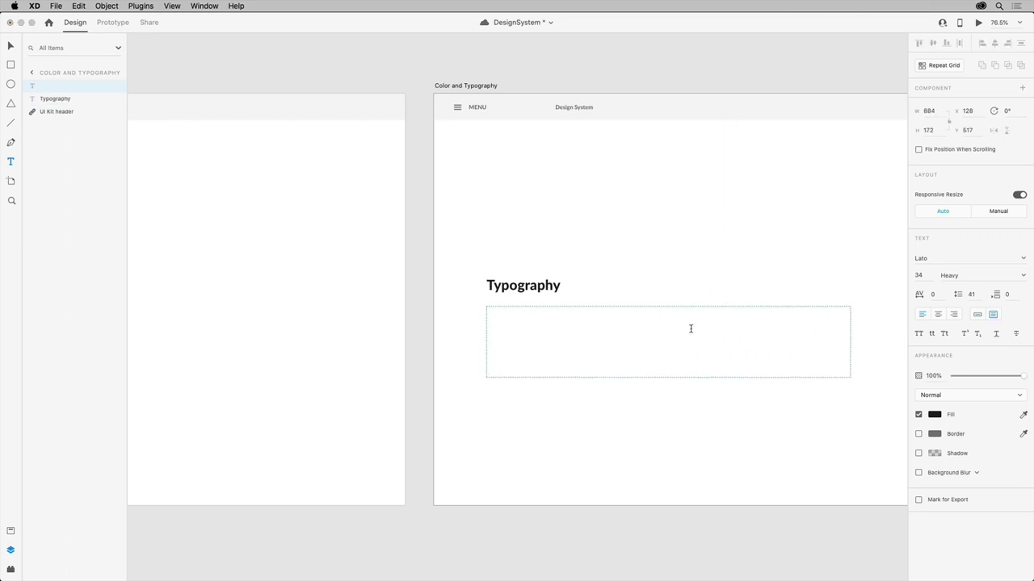
{"action": "type", "text": "The default font in our design system is called Lato. The font is added to the assets panel in Adobe XD and can easily be changed to the font that matches your brand. After changing the font in Character Styles in the Assets panel, all instances of the font will automatically be updated."}
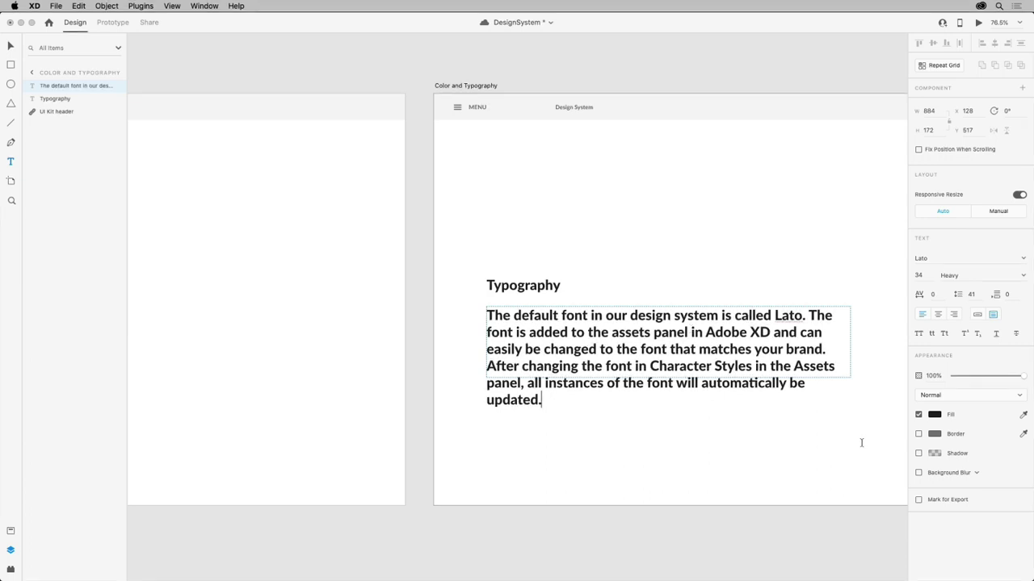
{"action": "key", "text": "Escape"}
- Set the paragraph to Lato Regular at 18 pt
{"action": "left_click", "coordinate": [1022, 278]}
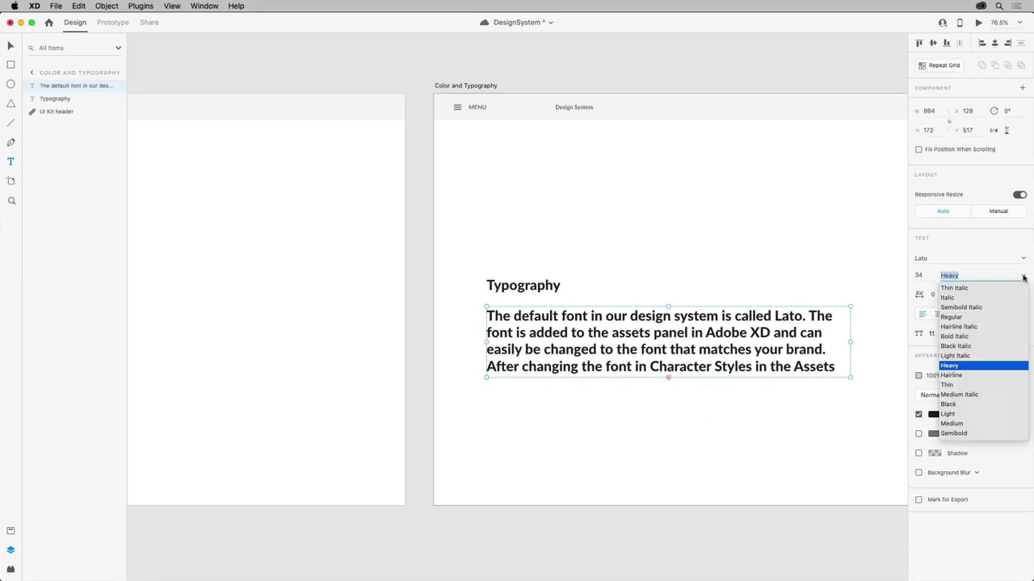
{"action": "left_click", "coordinate": [964, 324]}
{"action": "left_click", "coordinate": [919, 276]}
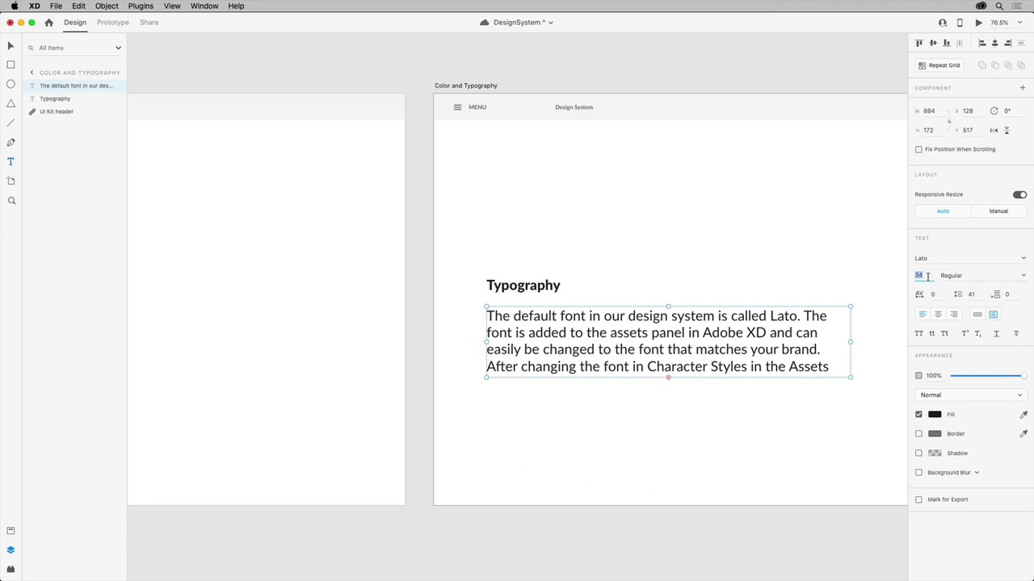
{"action": "type", "text": "18"}
{"action": "key", "text": "Return"}
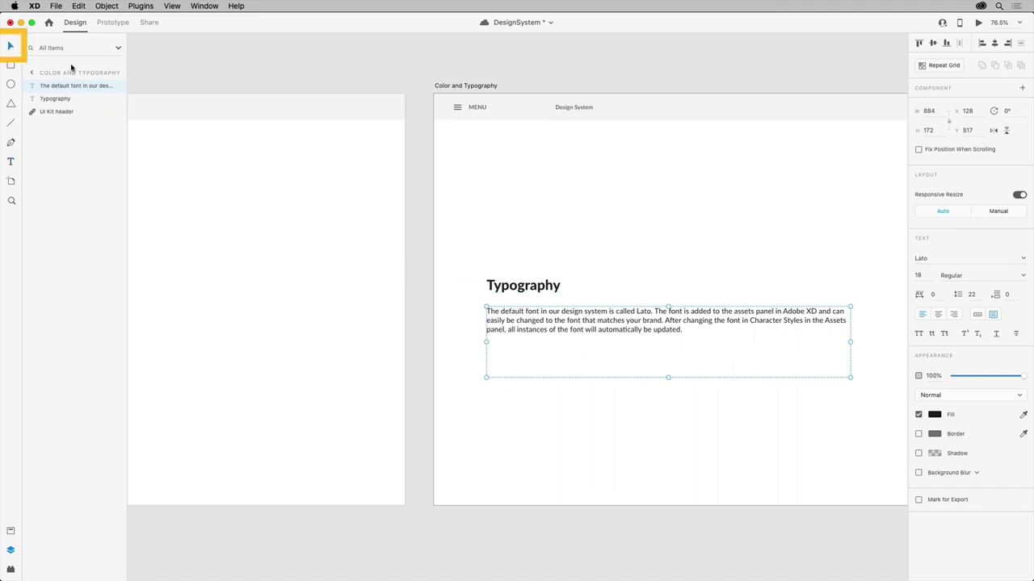
- Select the heading and paragraph and add their formats as character styles Lato 34pt and Lato 18pt
{"action": "left_click_drag", "start_coordinate": [468, 258], "coordinate": [551, 355]}
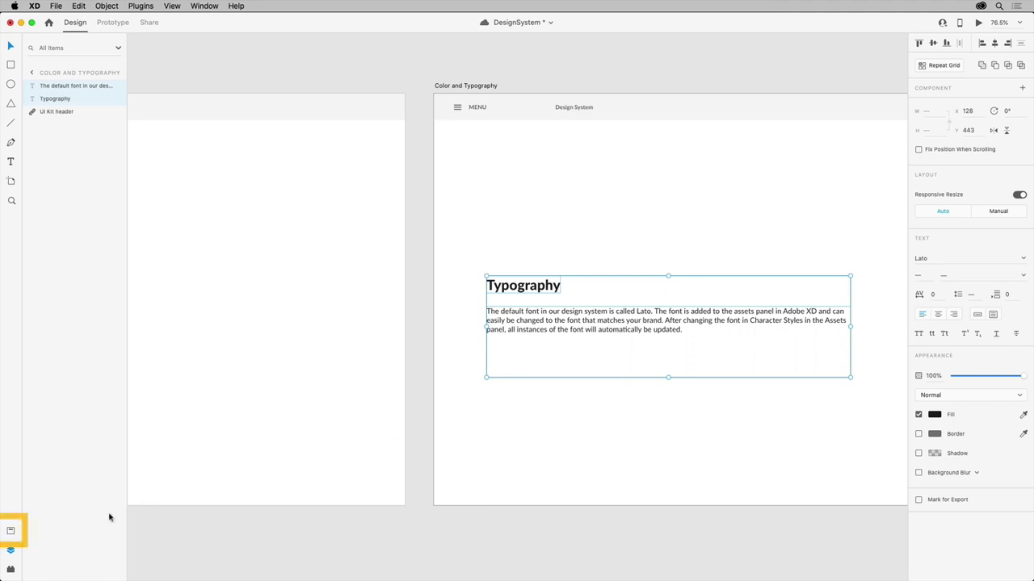
{"action": "left_click", "coordinate": [10, 533]}
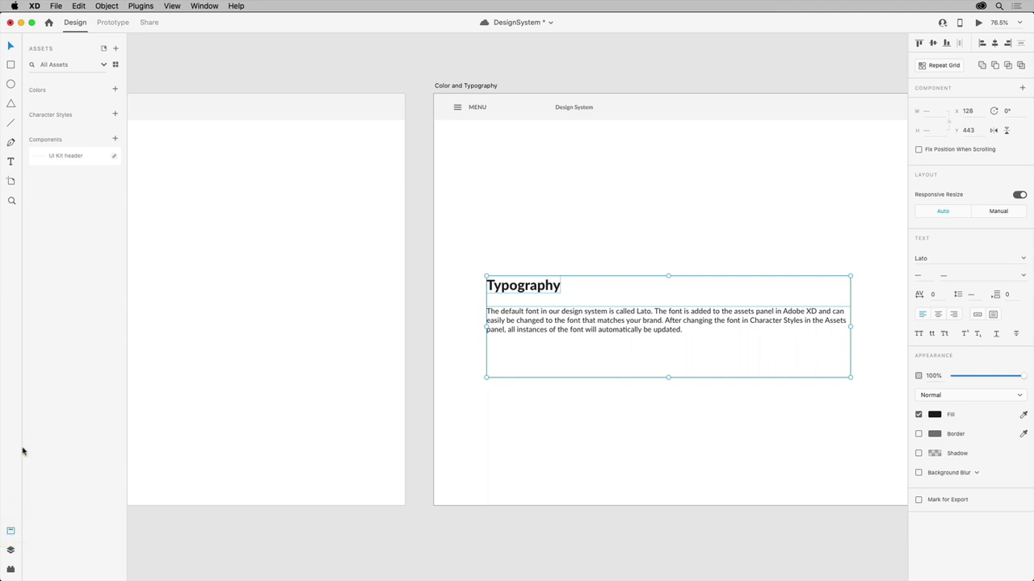
{"action": "left_click", "coordinate": [114, 115]}
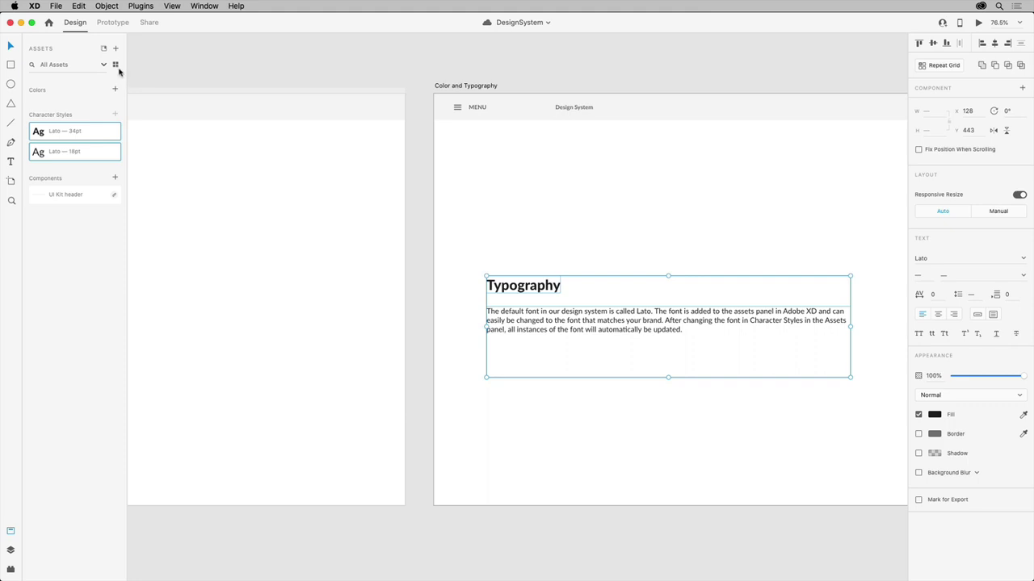
- Rename the Lato 34pt character style to 'Heading'
{"action": "left_click", "coordinate": [141, 161]}
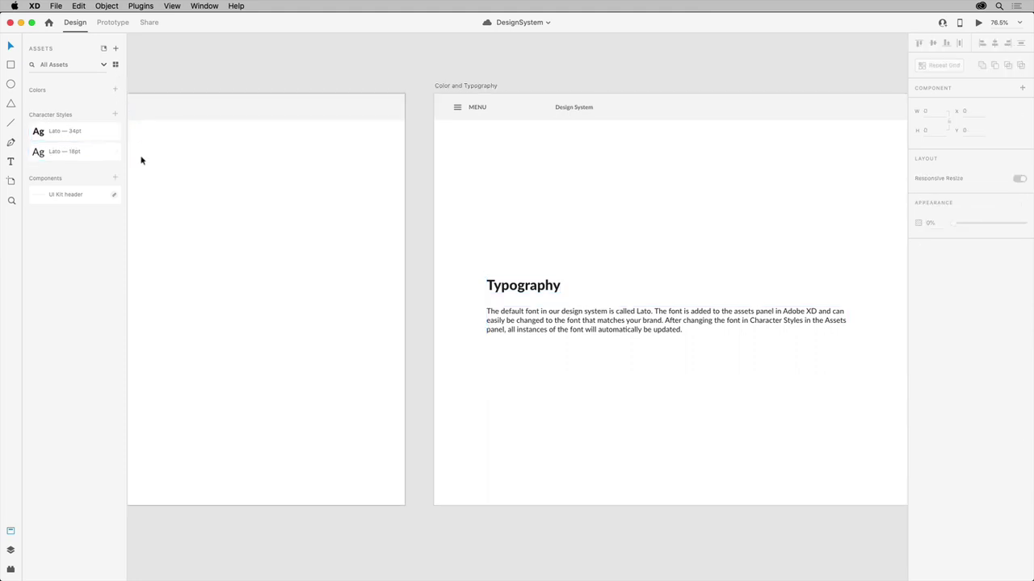
{"action": "right_click", "coordinate": [100, 139]}
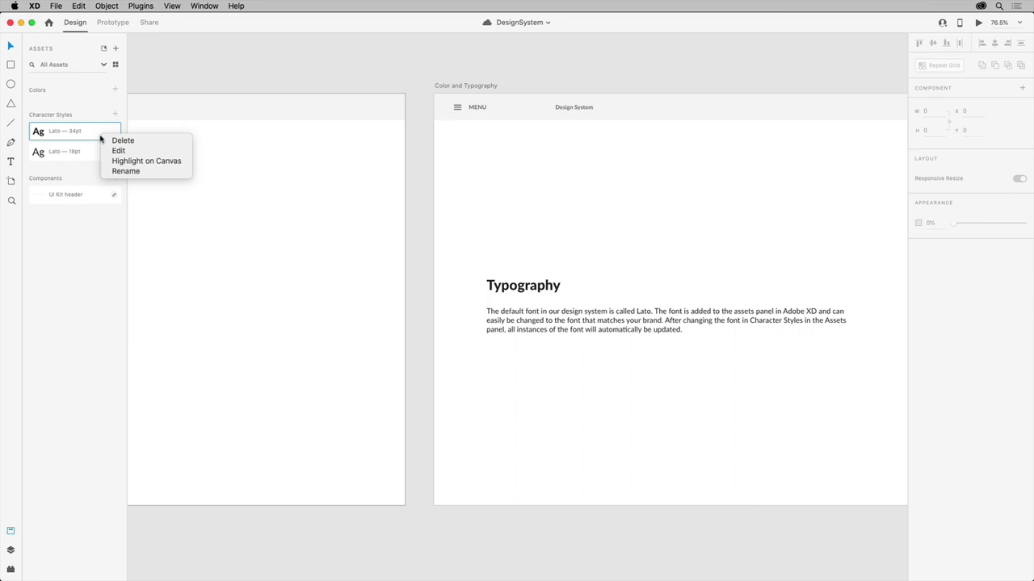
{"action": "left_click", "coordinate": [120, 172]}
{"action": "type", "text": "Heading"}
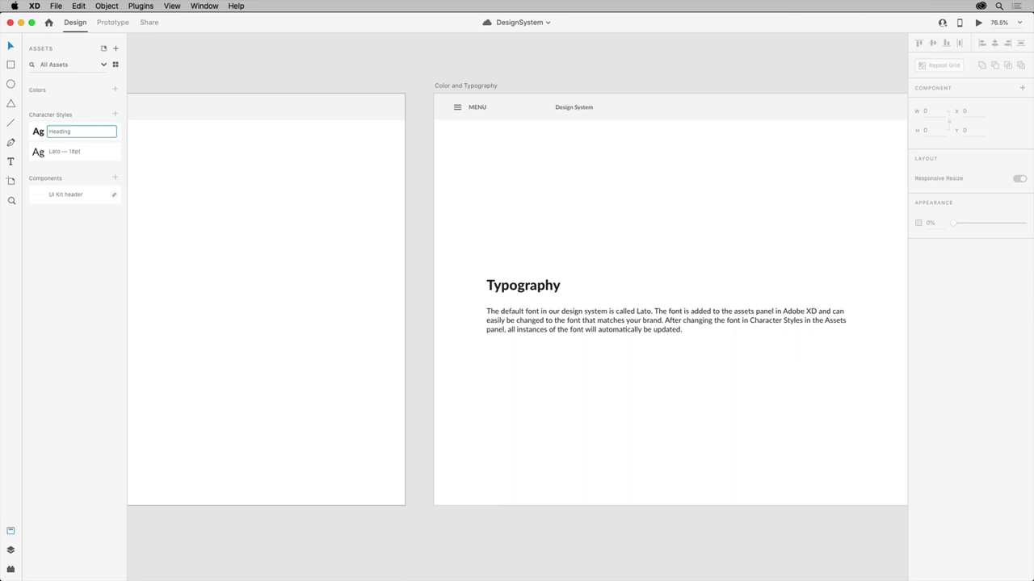
{"action": "key", "text": "Return"}
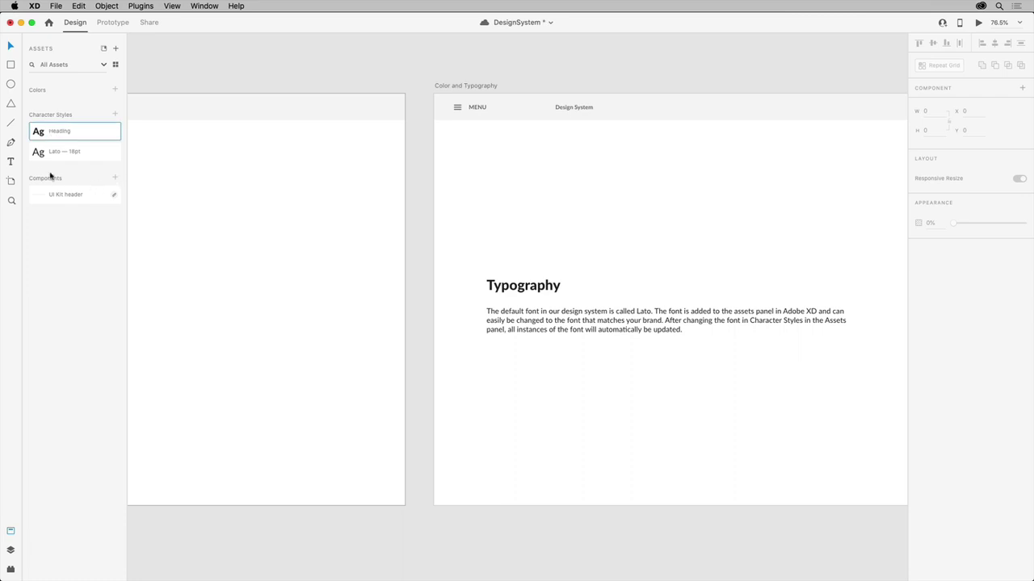
- Add 'This is a heading' below the paragraph and apply the Heading character style
{"action": "left_click", "coordinate": [12, 163]}
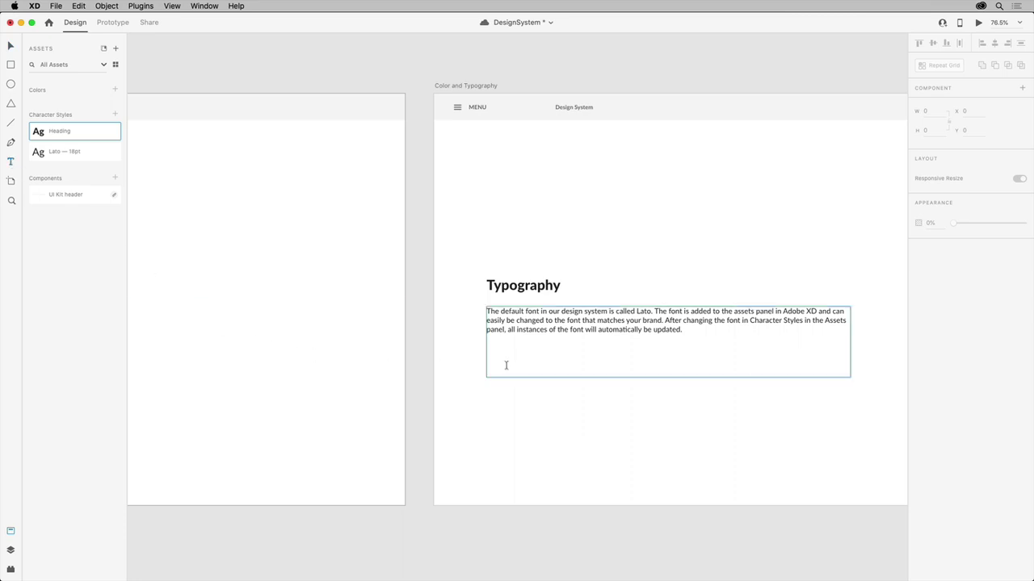
{"action": "left_click", "coordinate": [486, 395]}
{"action": "type", "text": "This is a heading"}
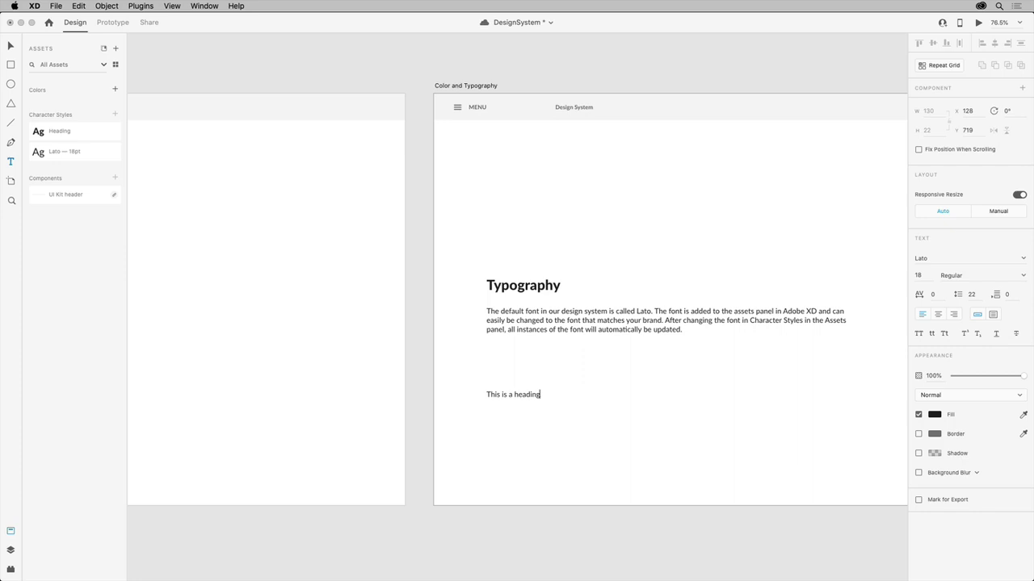
{"action": "key", "text": "Escape"}
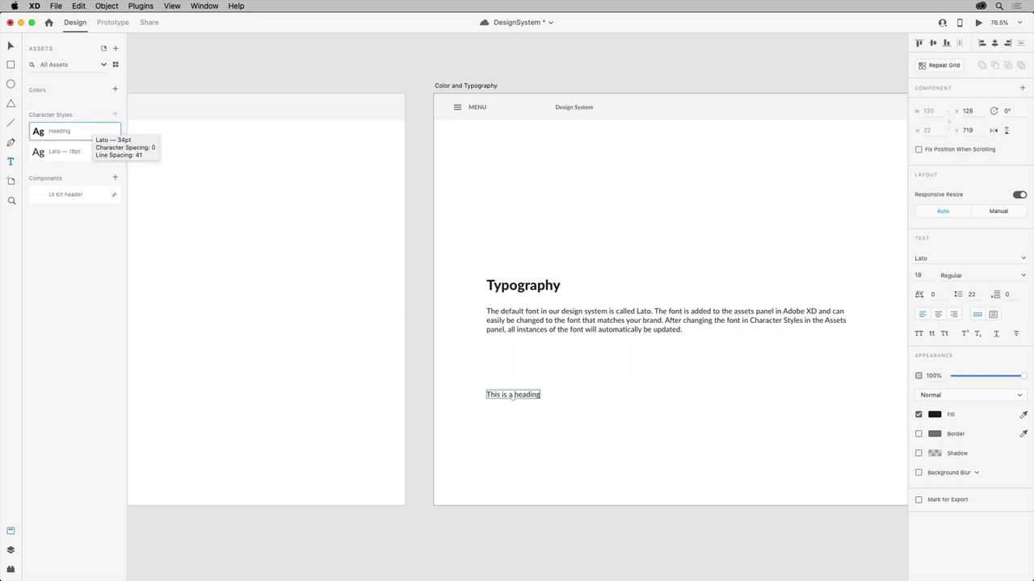
{"action": "left_click", "coordinate": [93, 129]}
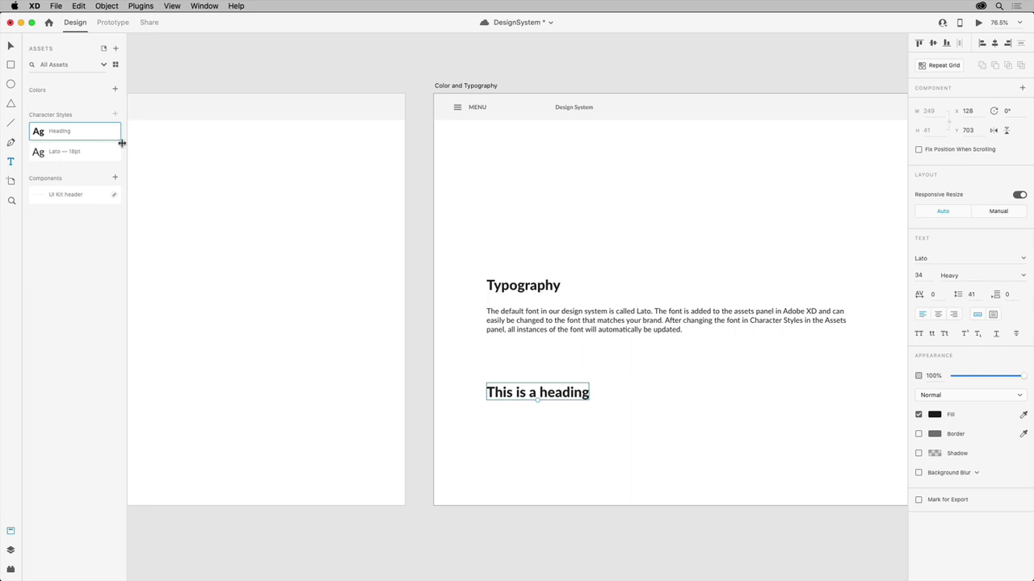
- Highlight on canvas all texts using the Heading character style
{"action": "right_click", "coordinate": [97, 138]}
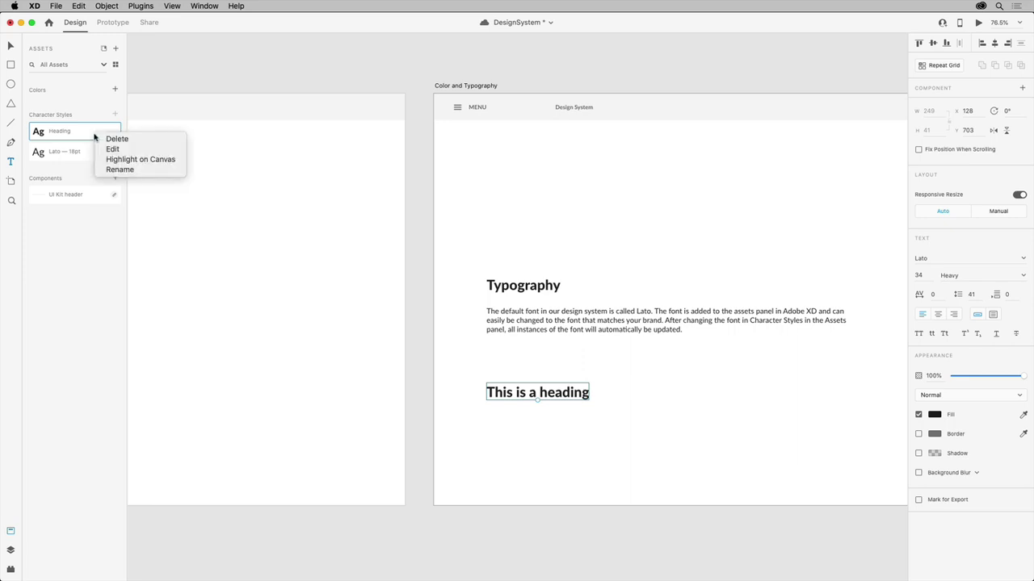
{"action": "left_click", "coordinate": [146, 165]}
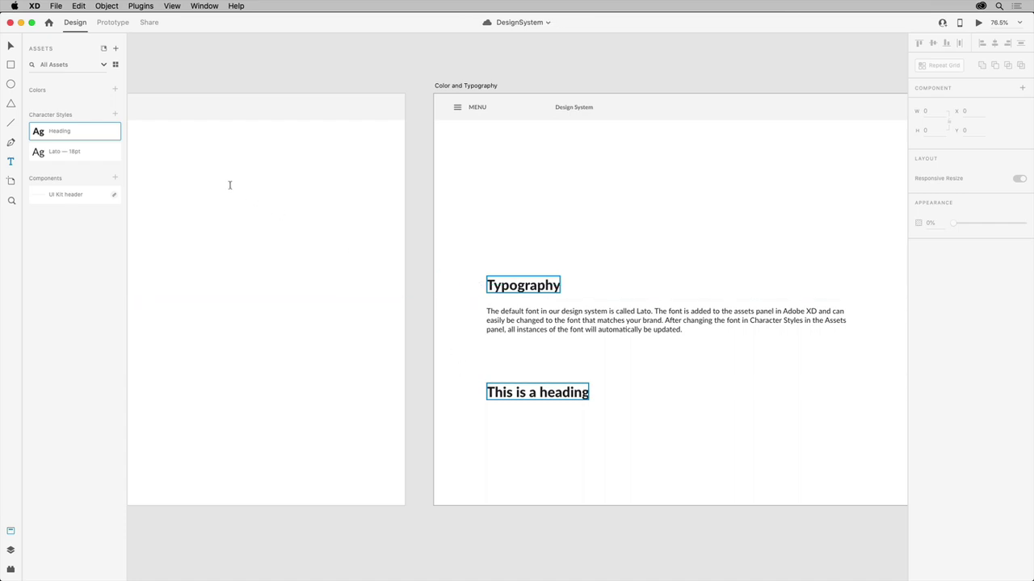
- Edit the Heading character style to change its font size from 34 to 30 pt
{"action": "right_click", "coordinate": [108, 138]}
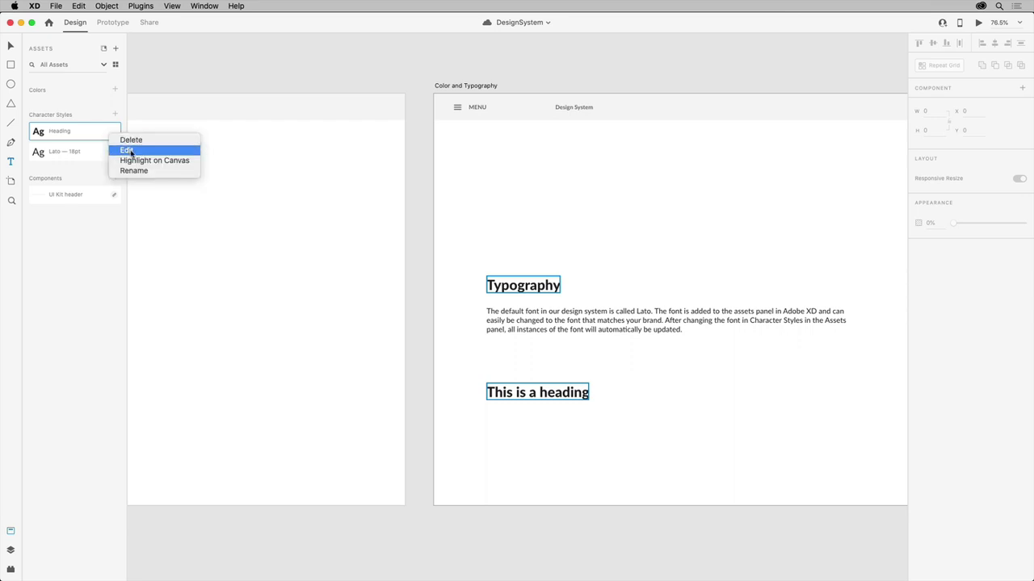
{"action": "left_click", "coordinate": [130, 152]}
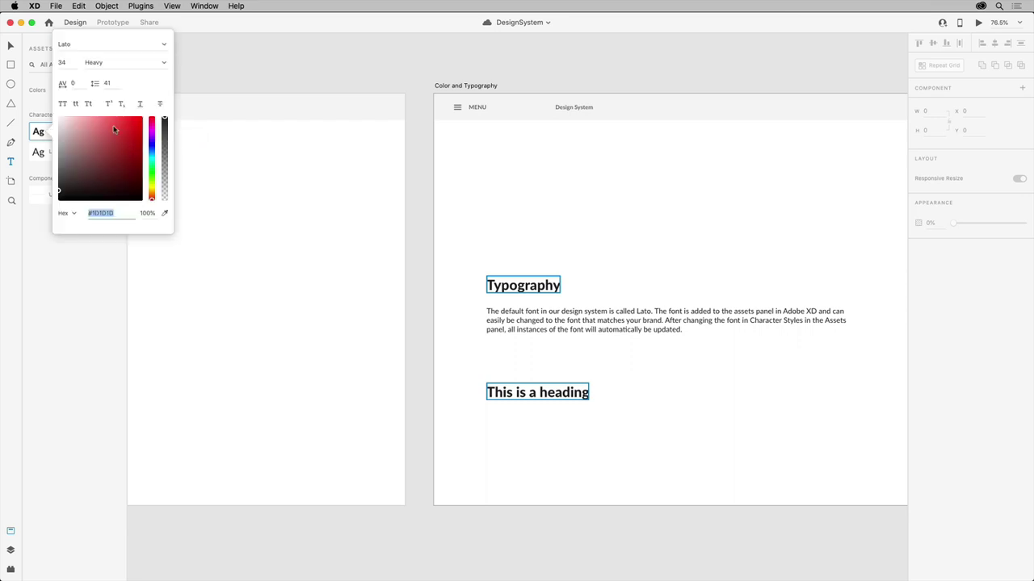
{"action": "double_click", "coordinate": [68, 64]}
{"action": "type", "text": "30"}
{"action": "key", "text": "Return"}
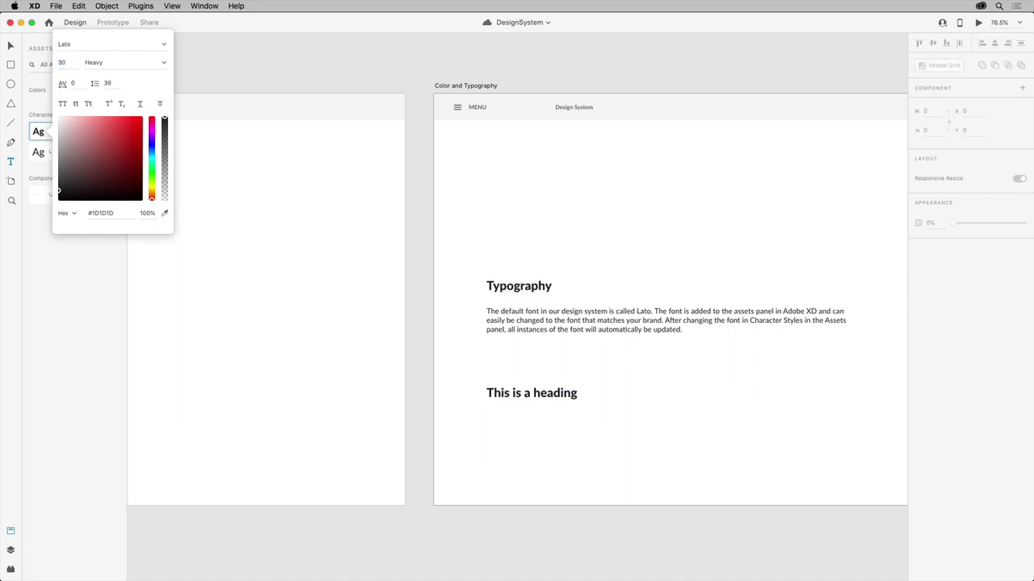